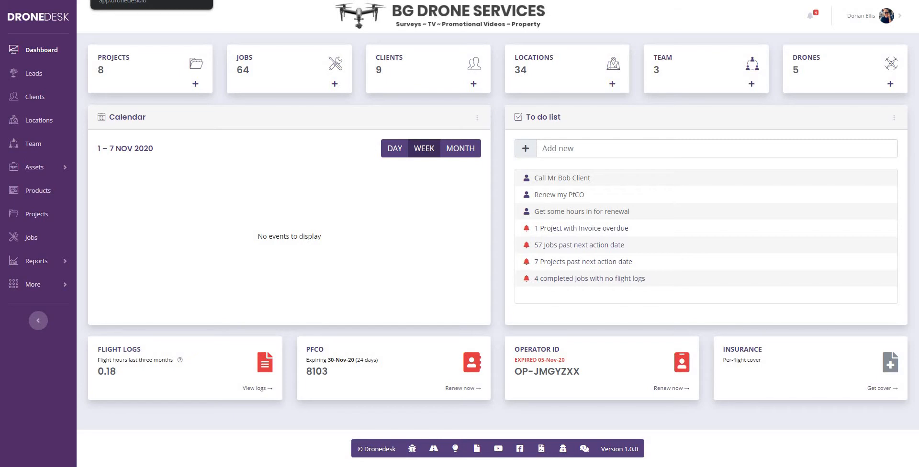
- Switch to the Bob's Drones website and look through the page from its header to the Get in touch section
{"action": "left_click", "coordinate": [752, 1]}
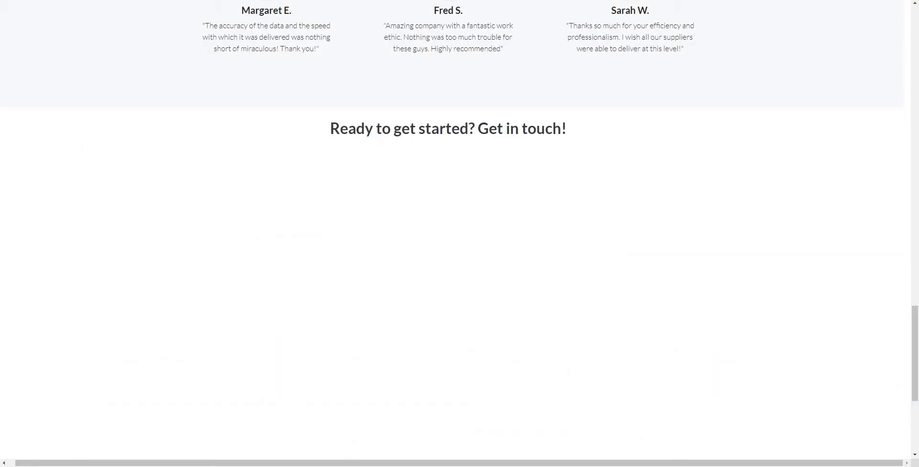
{"action": "scroll", "coordinate": [352, 166], "scroll_direction": "up", "scroll_amount": 20}
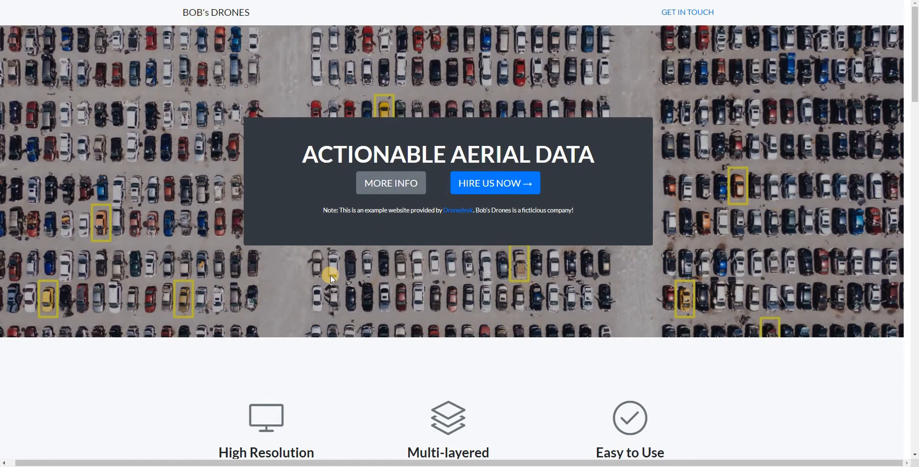
{"action": "scroll", "coordinate": [330, 275], "scroll_direction": "down", "scroll_amount": 20}
{"action": "scroll", "coordinate": [332, 280], "scroll_direction": "down", "scroll_amount": 5}
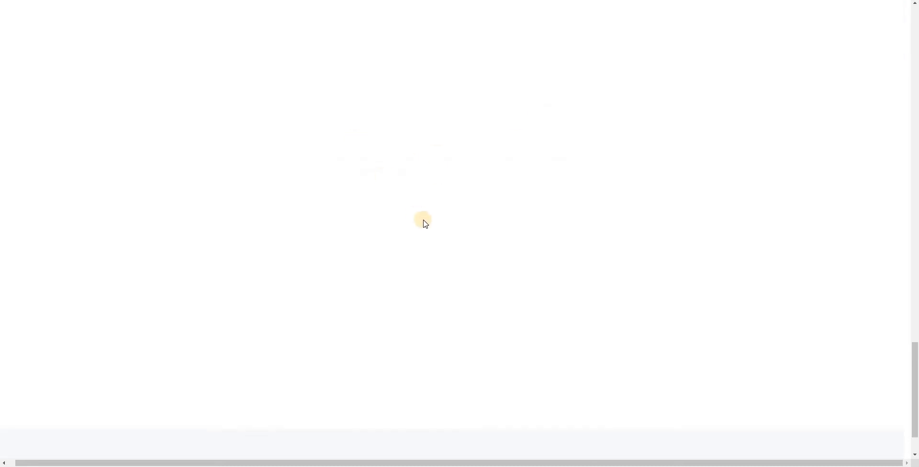
{"action": "scroll", "coordinate": [423, 220], "scroll_direction": "up", "scroll_amount": 4}
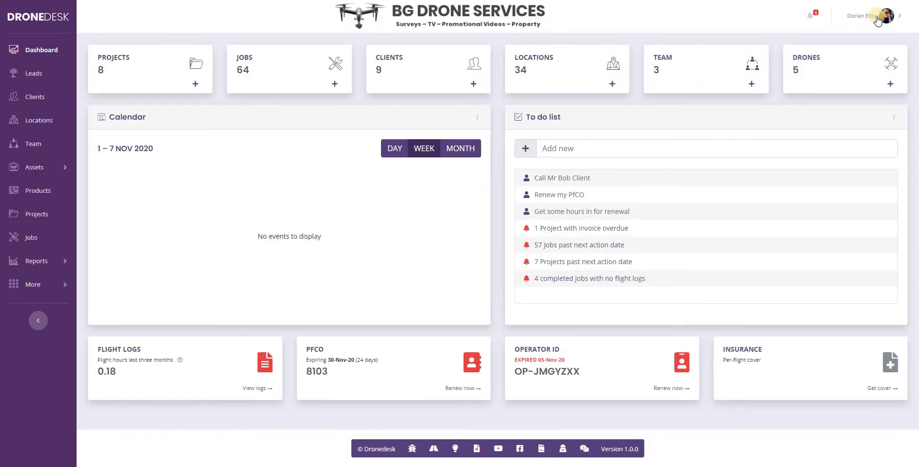
- Return to Dronedesk and open the Enquiry form settings of the account
{"action": "left_click", "coordinate": [887, 16]}
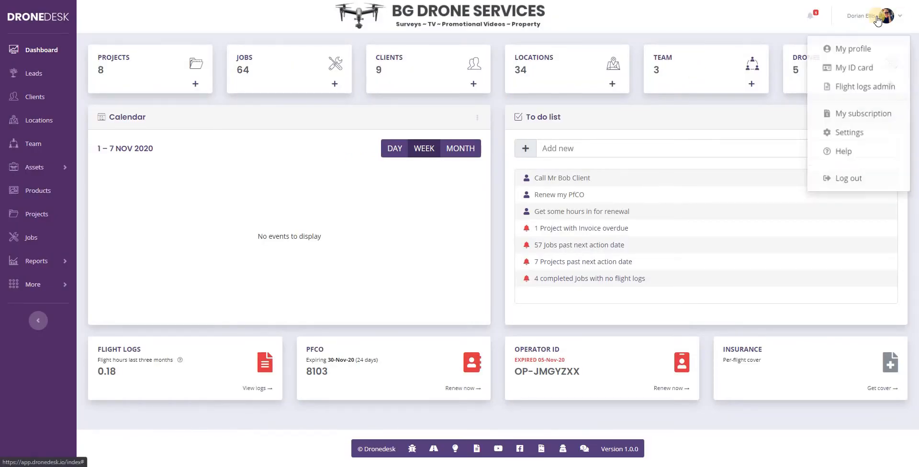
{"action": "left_click", "coordinate": [849, 134]}
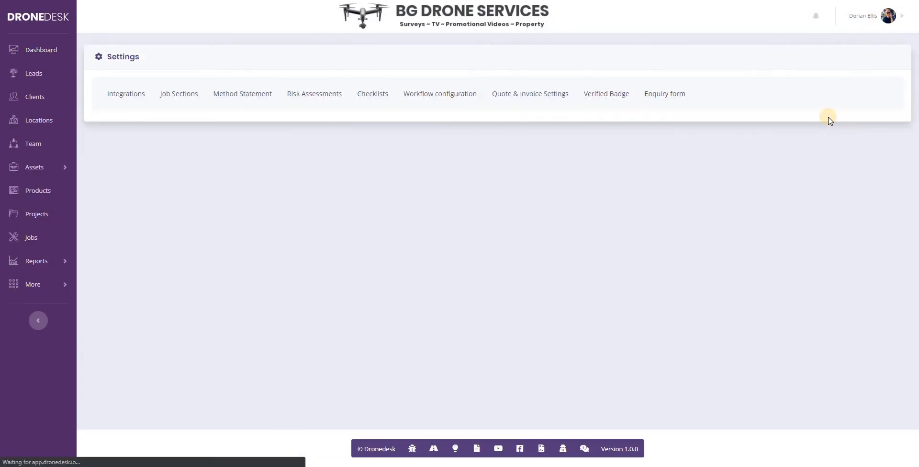
{"action": "left_click", "coordinate": [678, 105]}
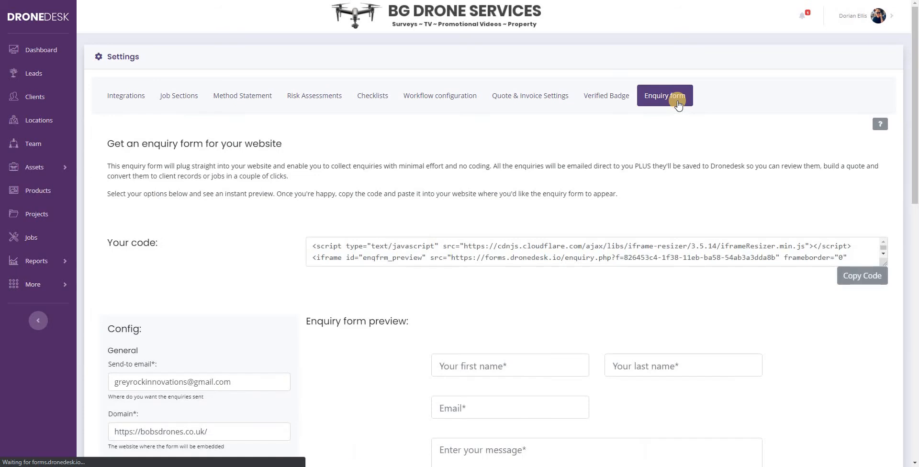
- Enable the optional enquiry form fields Subject, Approx job date, Job location postcode, Phone number and Company name
{"action": "scroll", "coordinate": [272, 231], "scroll_direction": "down", "scroll_amount": 2}
{"action": "scroll", "coordinate": [330, 242], "scroll_direction": "down", "scroll_amount": 4}
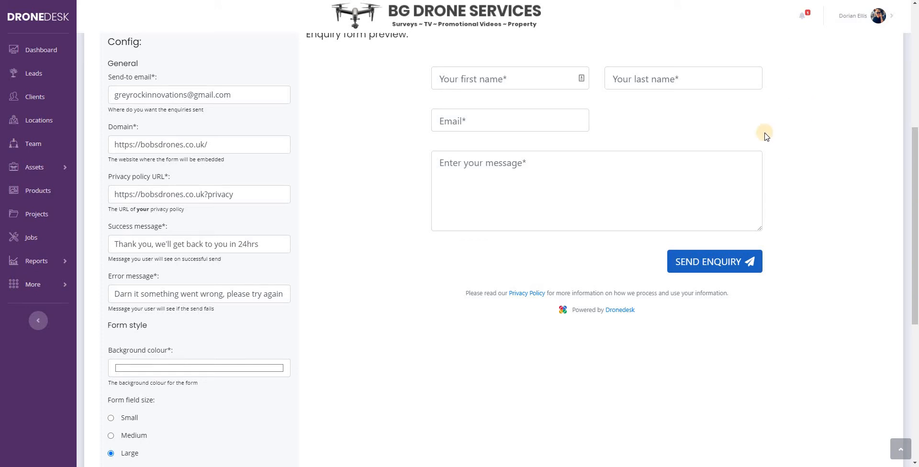
{"action": "scroll", "coordinate": [445, 410], "scroll_direction": "down", "scroll_amount": 7}
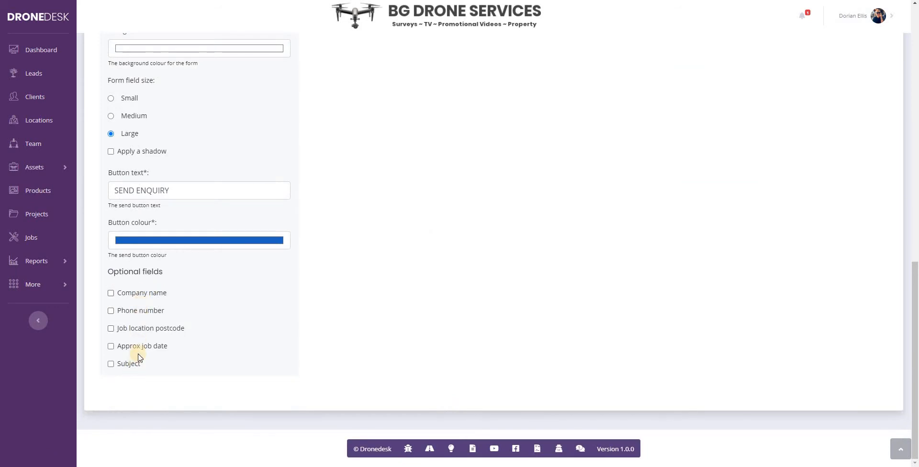
{"action": "left_click", "coordinate": [136, 363]}
{"action": "left_click", "coordinate": [140, 346]}
{"action": "left_click", "coordinate": [146, 329]}
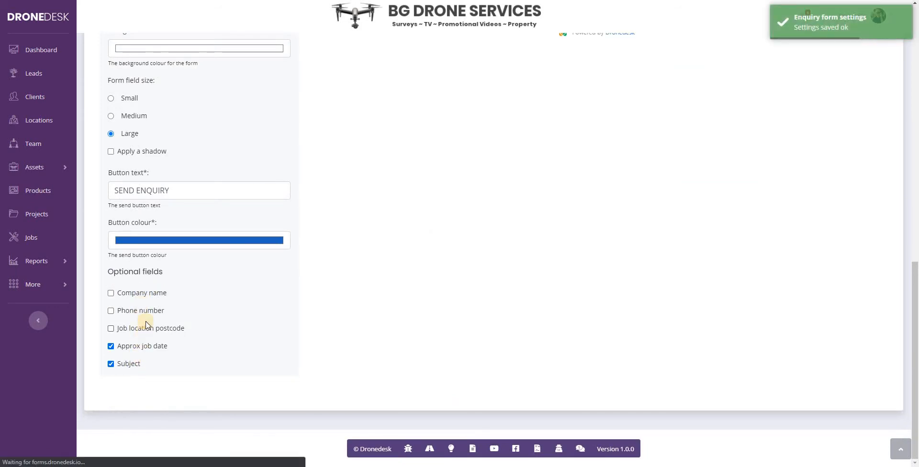
{"action": "left_click", "coordinate": [142, 312]}
{"action": "left_click", "coordinate": [141, 297]}
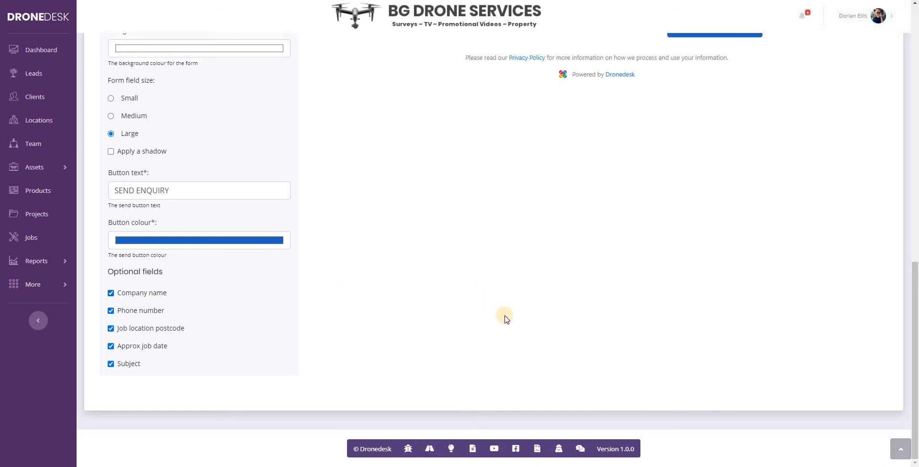
- Review the general form configuration and set the enquiry form's background colour to light grey
{"action": "scroll", "coordinate": [506, 319], "scroll_direction": "up", "scroll_amount": 5}
{"action": "scroll", "coordinate": [507, 319], "scroll_direction": "up", "scroll_amount": 3}
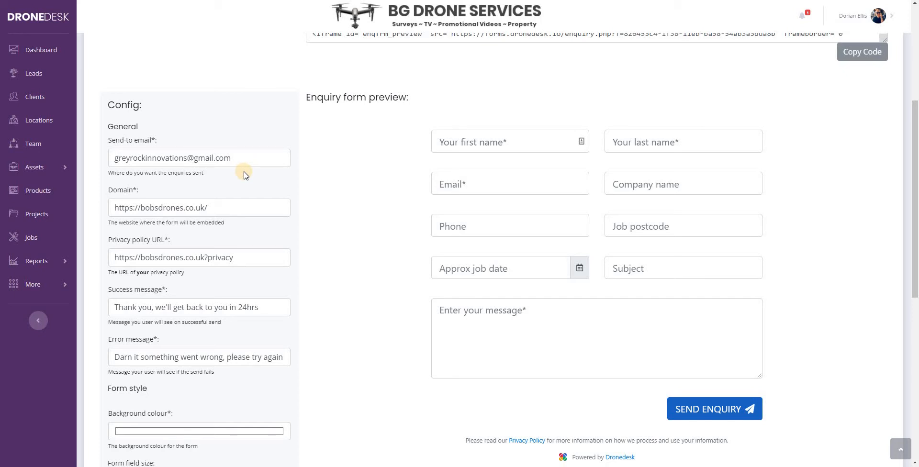
{"action": "scroll", "coordinate": [244, 175], "scroll_direction": "down", "scroll_amount": 2}
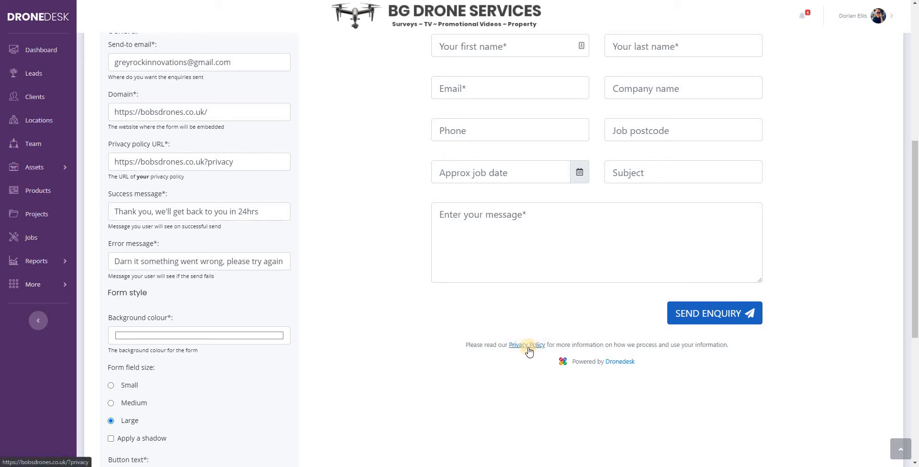
{"action": "scroll", "coordinate": [163, 95], "scroll_direction": "down", "scroll_amount": 2}
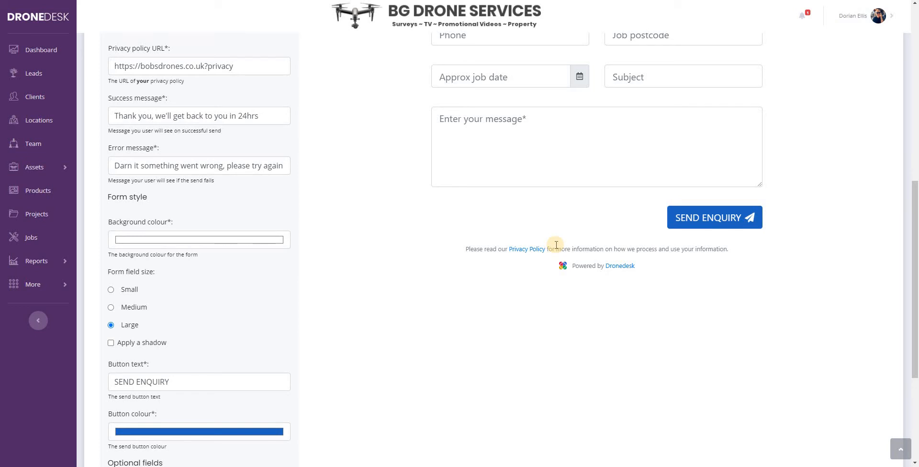
{"action": "scroll", "coordinate": [444, 271], "scroll_direction": "down", "scroll_amount": 3}
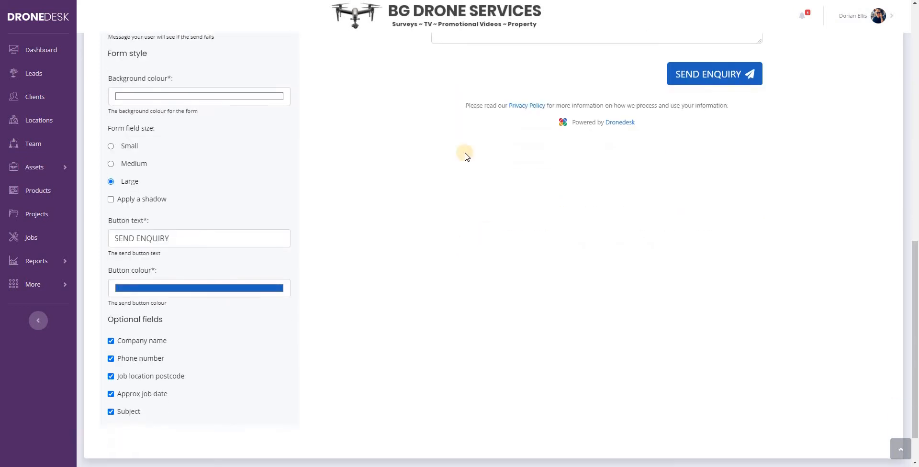
{"action": "left_click", "coordinate": [184, 96]}
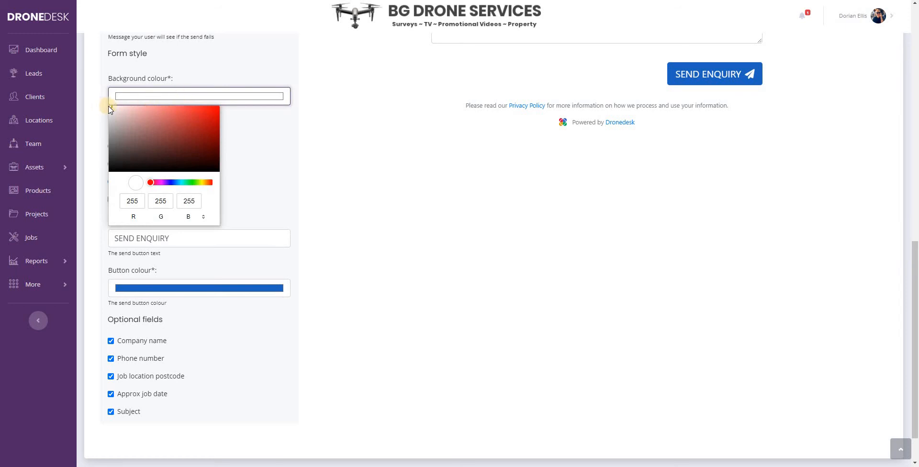
{"action": "left_click", "coordinate": [110, 115]}
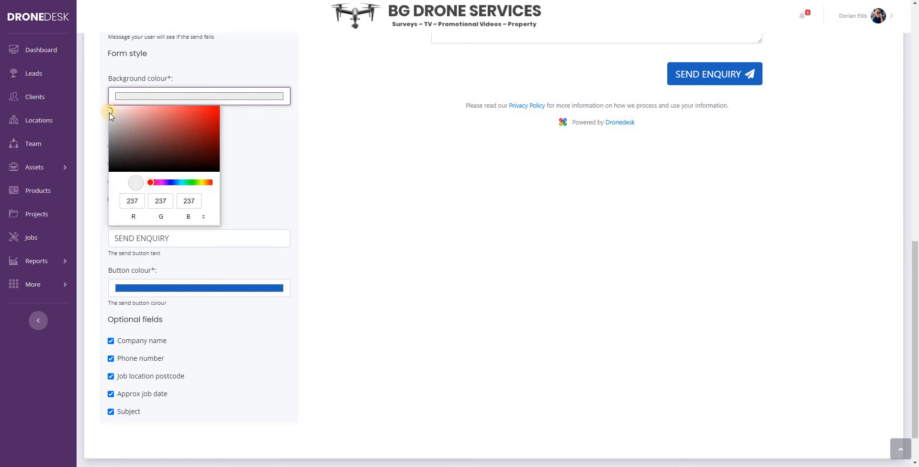
{"action": "left_click", "coordinate": [256, 164]}
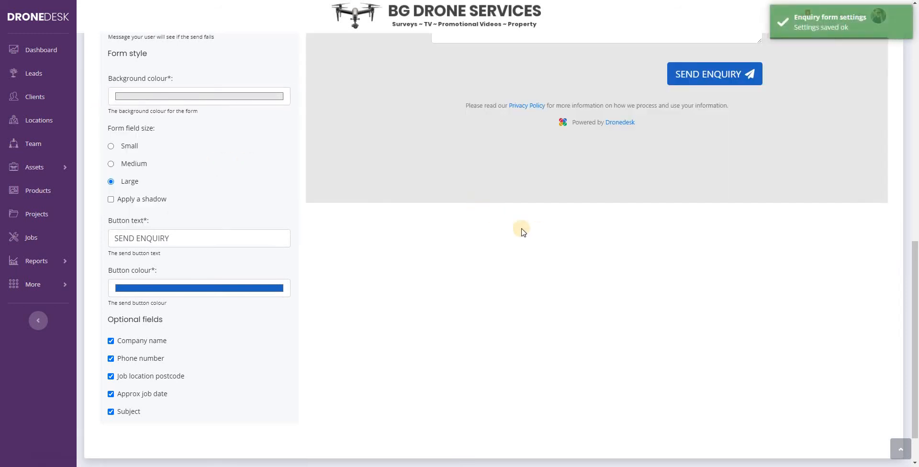
- Try the Medium and Small form field sizes in the preview and switch back to Large
{"action": "scroll", "coordinate": [436, 294], "scroll_direction": "up", "scroll_amount": 4}
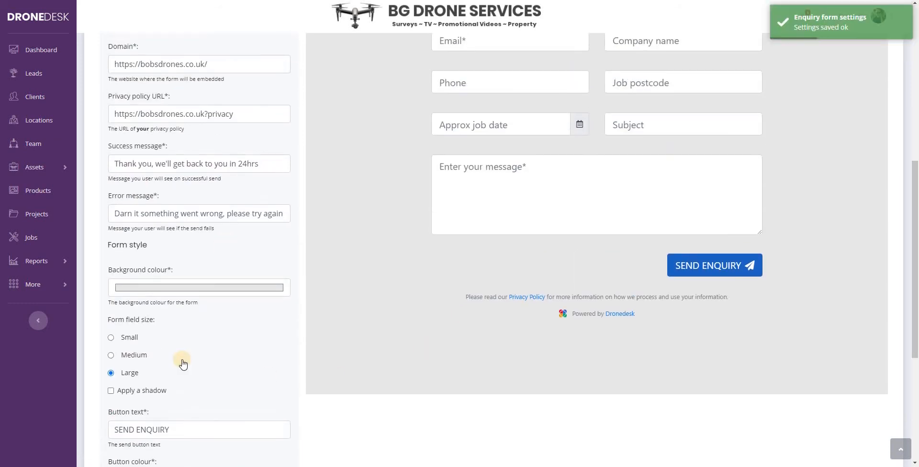
{"action": "left_click", "coordinate": [126, 356]}
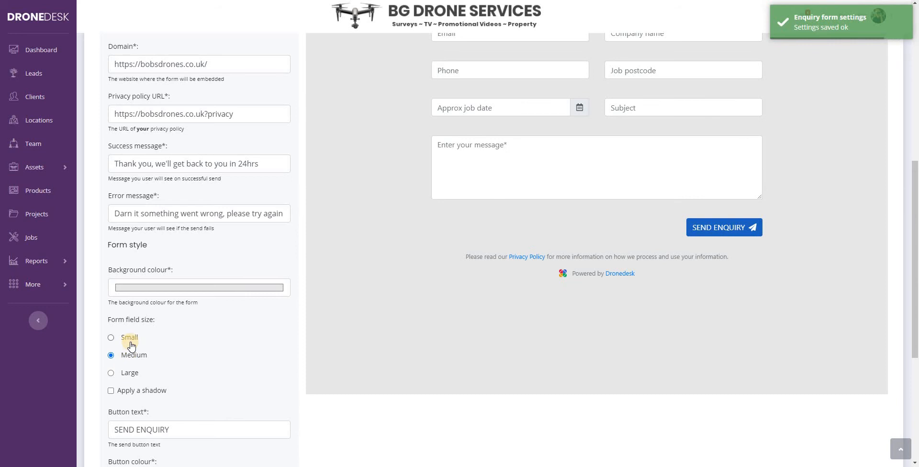
{"action": "left_click", "coordinate": [130, 344]}
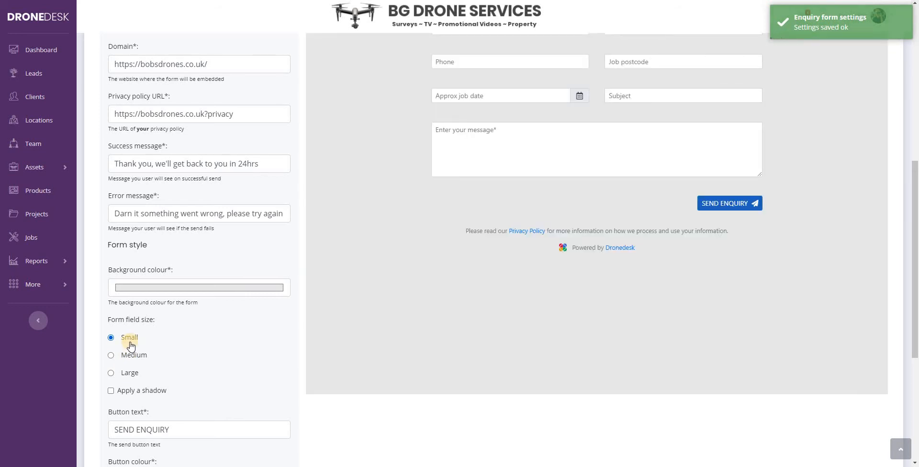
{"action": "left_click", "coordinate": [127, 374]}
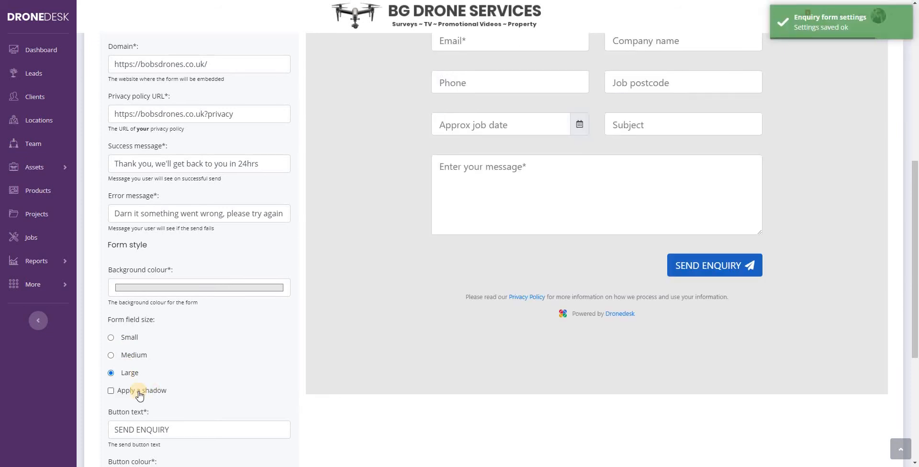
- Apply a shadow to the form and change the send button's text to SEND ENQUIRY NOW
{"action": "left_click", "coordinate": [138, 395]}
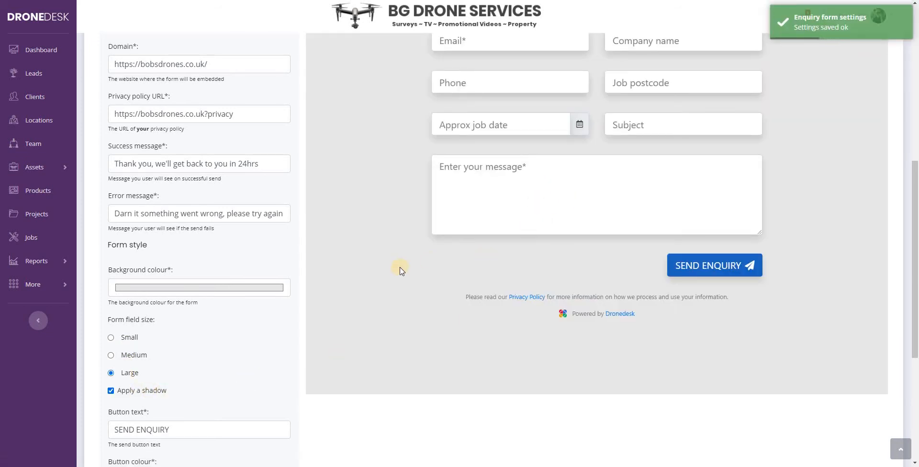
{"action": "scroll", "coordinate": [401, 270], "scroll_direction": "down", "scroll_amount": 3}
{"action": "left_click", "coordinate": [191, 285]}
{"action": "type", "text": "NOW"}
{"action": "key", "text": "Tab"}
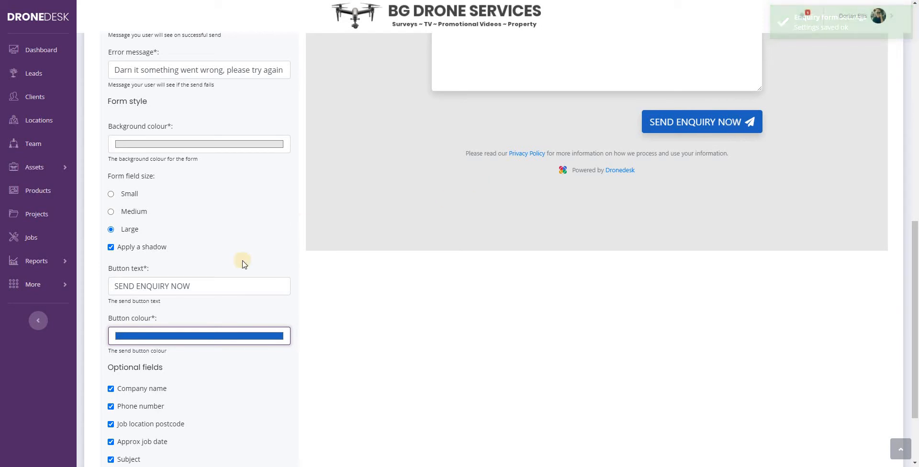
- Set the send button's colour to green, RGB 29, 191, 69, and check it in the form preview
{"action": "left_click", "coordinate": [198, 337]}
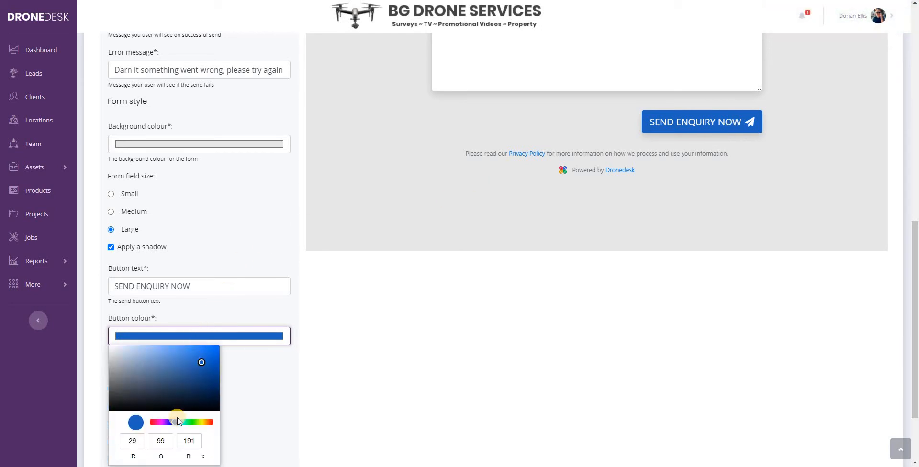
{"action": "left_click_drag", "start_coordinate": [177, 425], "coordinate": [193, 422]}
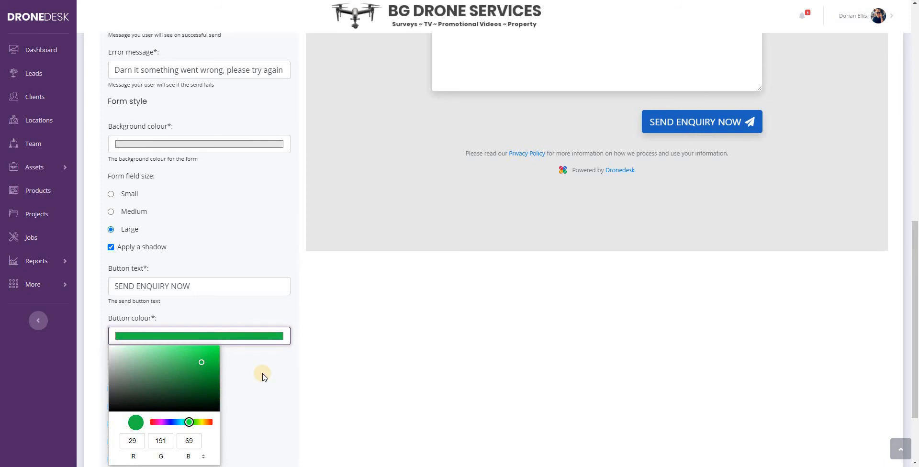
{"action": "scroll", "coordinate": [821, 272], "scroll_direction": "up", "scroll_amount": 6}
{"action": "scroll", "coordinate": [821, 271], "scroll_direction": "down", "scroll_amount": 1}
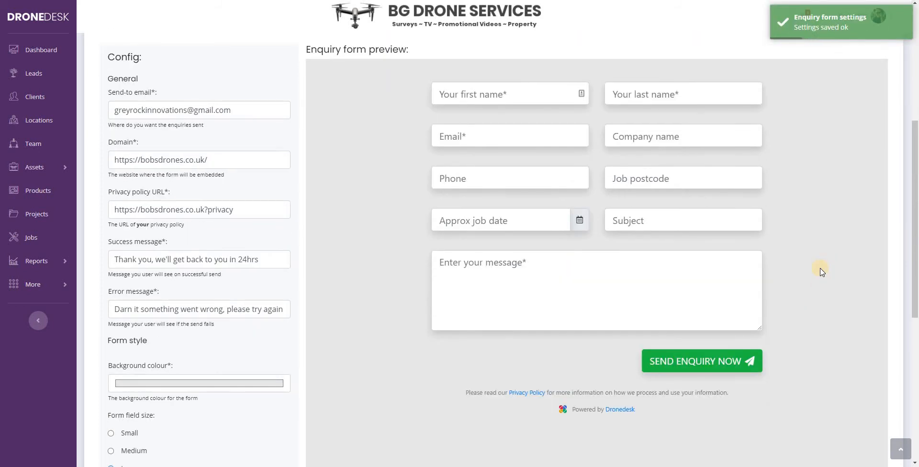
- Copy the enquiry form's embed code for use on the website
{"action": "scroll", "coordinate": [821, 271], "scroll_direction": "up", "scroll_amount": 1}
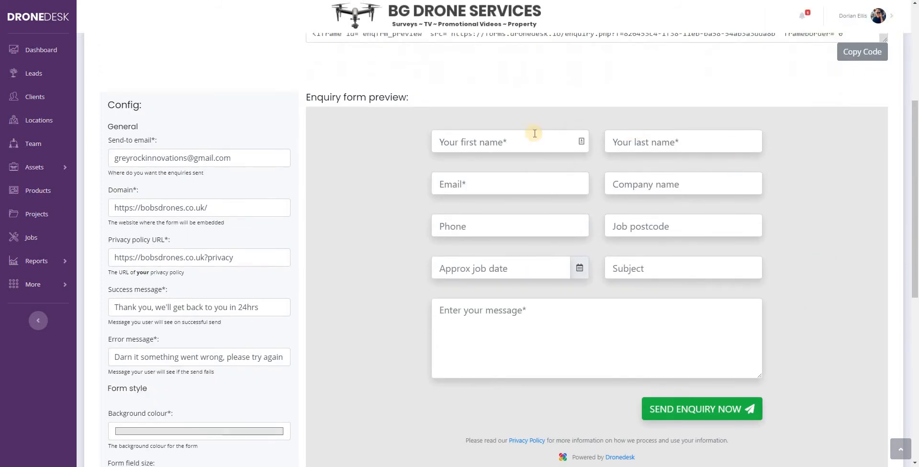
{"action": "left_click", "coordinate": [489, 142]}
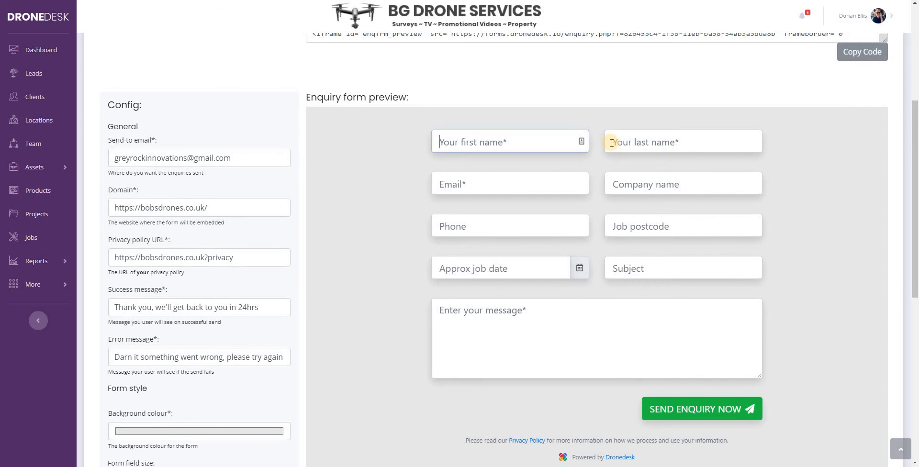
{"action": "scroll", "coordinate": [612, 142], "scroll_direction": "up", "scroll_amount": 2}
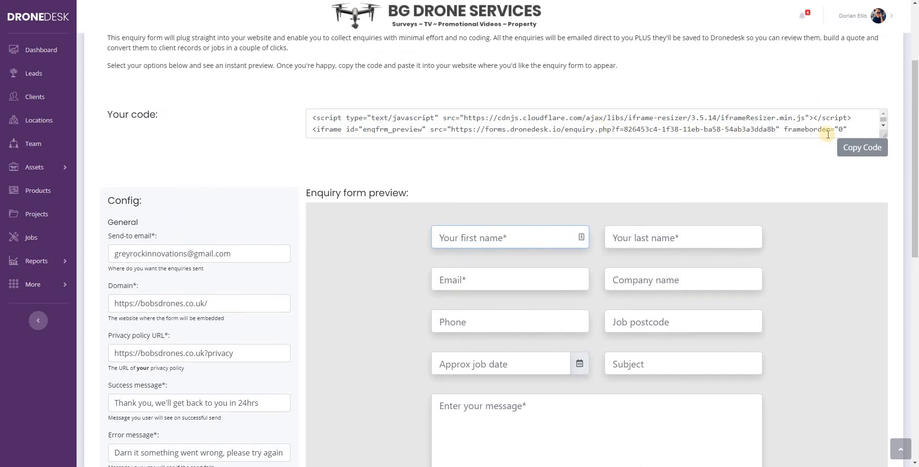
{"action": "left_click", "coordinate": [856, 148]}
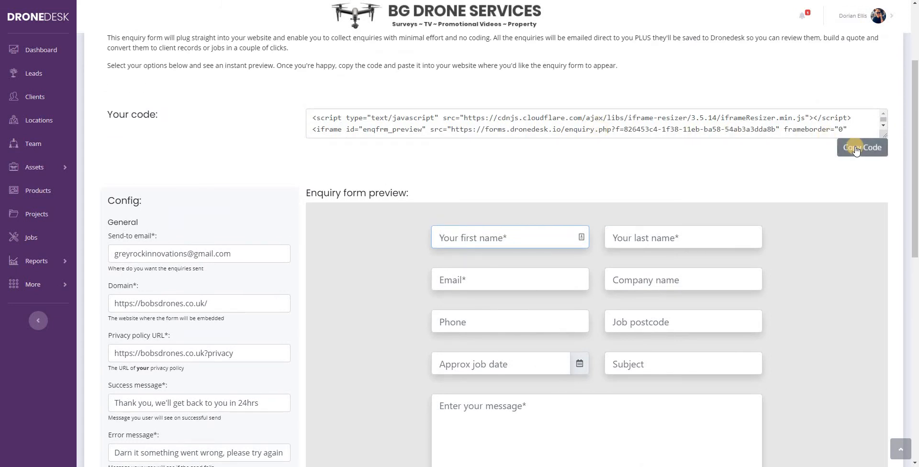
{"action": "left_click", "coordinate": [855, 149]}
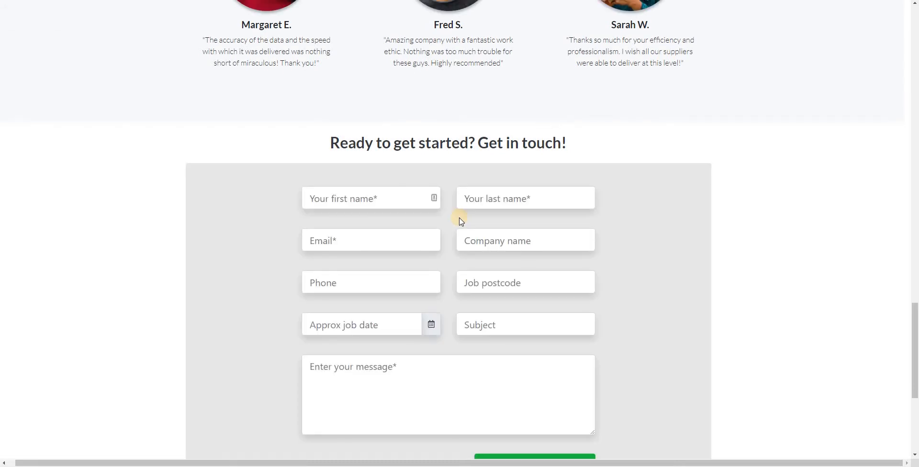
- Fill in the Bob's Drones enquiry form with contact details, date 13/11/2020, "This is the subject" and "This is the message I'm sending", and submit it
{"action": "scroll", "coordinate": [461, 221], "scroll_direction": "down", "scroll_amount": 2}
{"action": "left_click", "coordinate": [371, 101]}
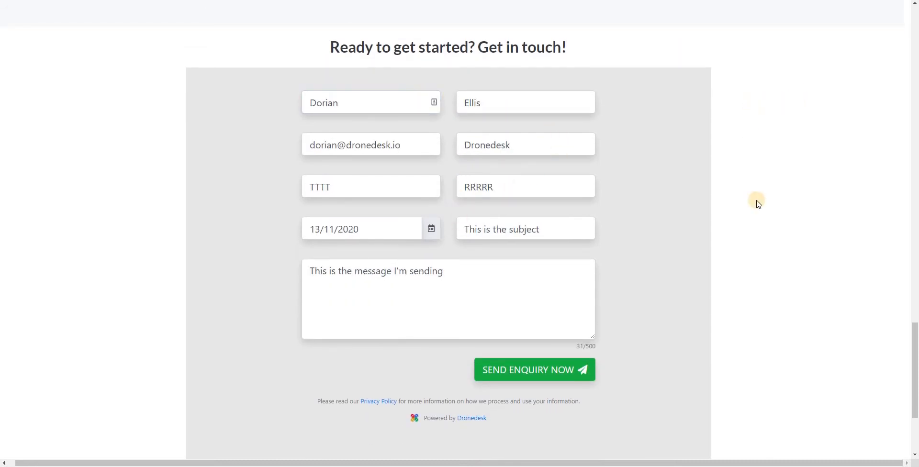
{"action": "left_click", "coordinate": [544, 372]}
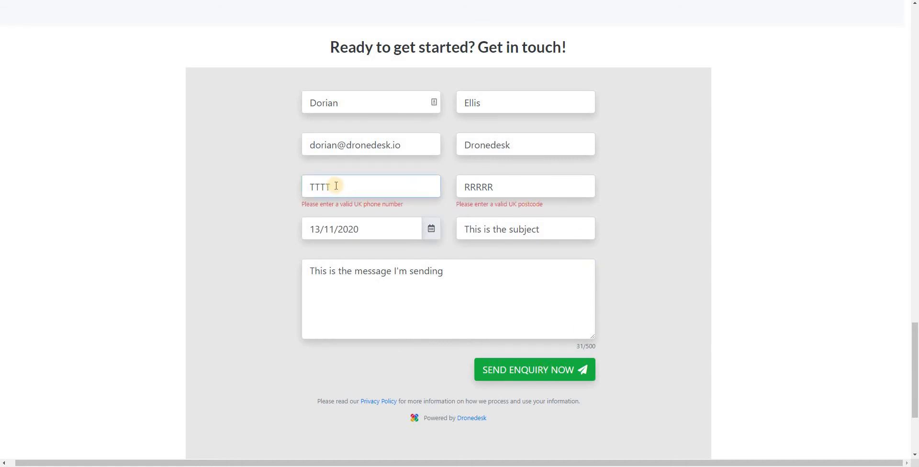
- Replace the phone number and postcode with valid UK ones, update the first name, set the company to Dronedesk Ltd and submit the enquiry
{"action": "double_click", "coordinate": [314, 187]}
{"action": "key", "text": "BackSpace"}
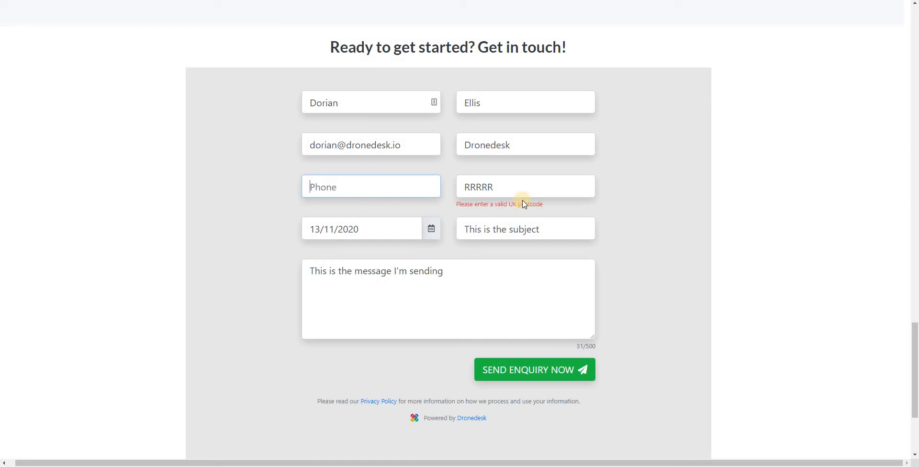
{"action": "type", "text": "013"}
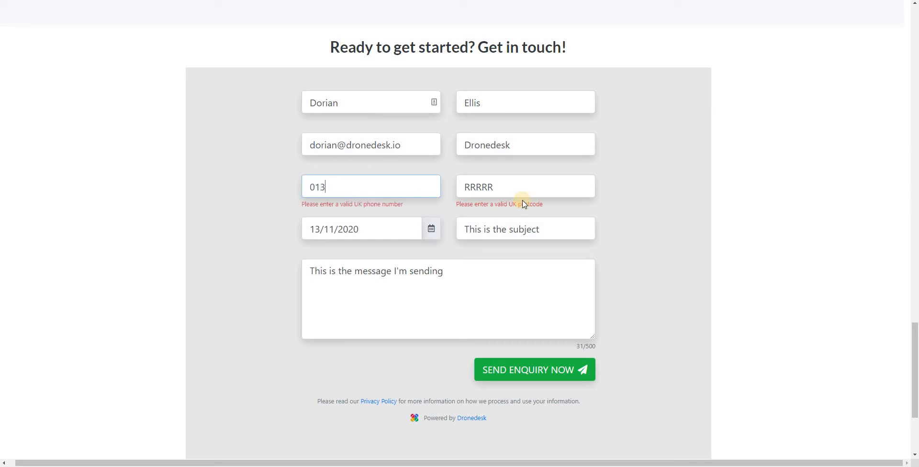
{"action": "type", "text": "92999999"}
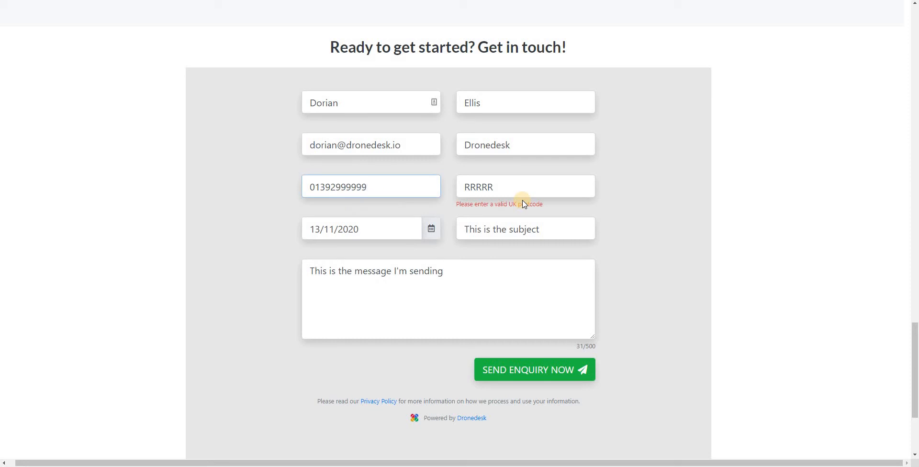
{"action": "key", "text": "Tab"}
{"action": "type", "text": "EX"}
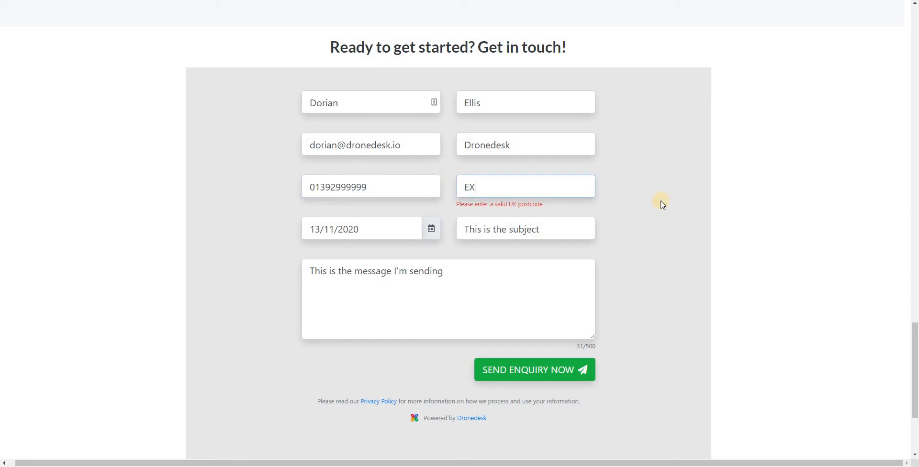
{"action": "type", "text": "2 7TD"}
{"action": "left_click", "coordinate": [661, 204]}
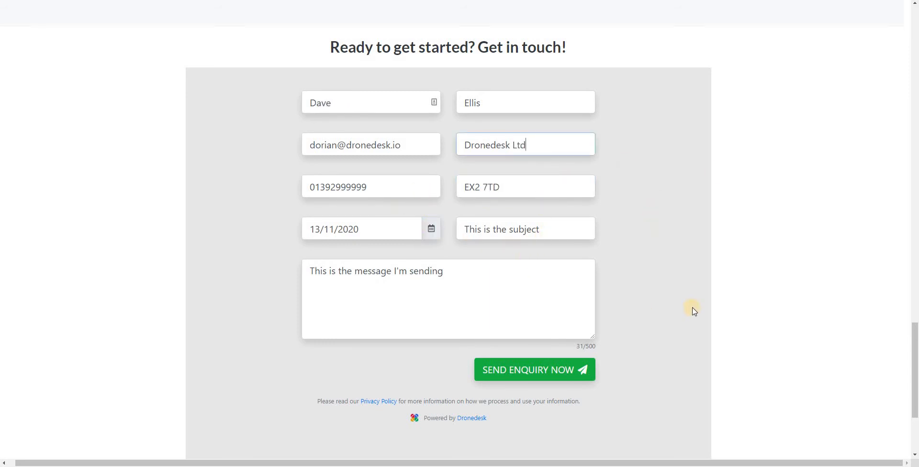
{"action": "key", "text": "Return"}
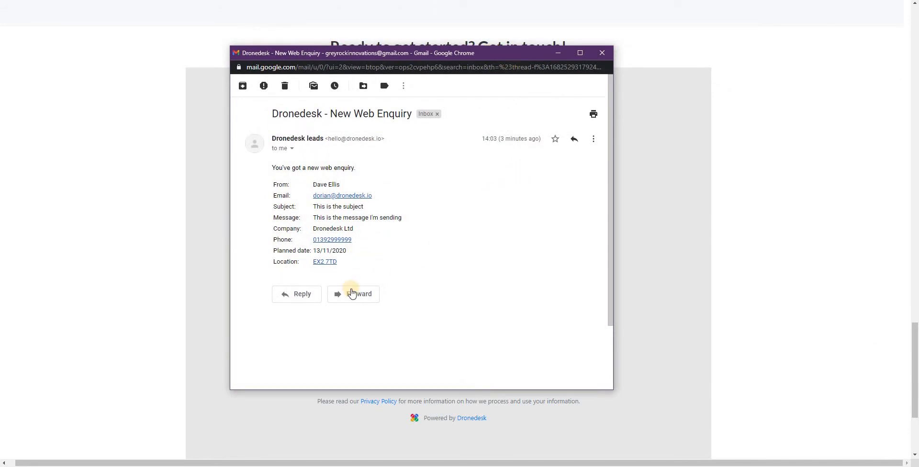
- Start a reply to the new web enquiry e-mail and switch to the Leads list in Dronedesk
{"action": "left_click", "coordinate": [300, 295]}
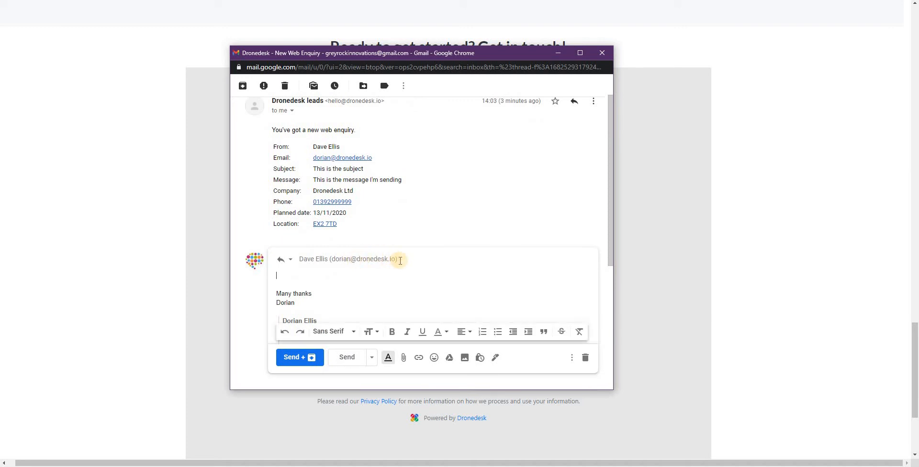
{"action": "key", "text": "alt+Tab"}
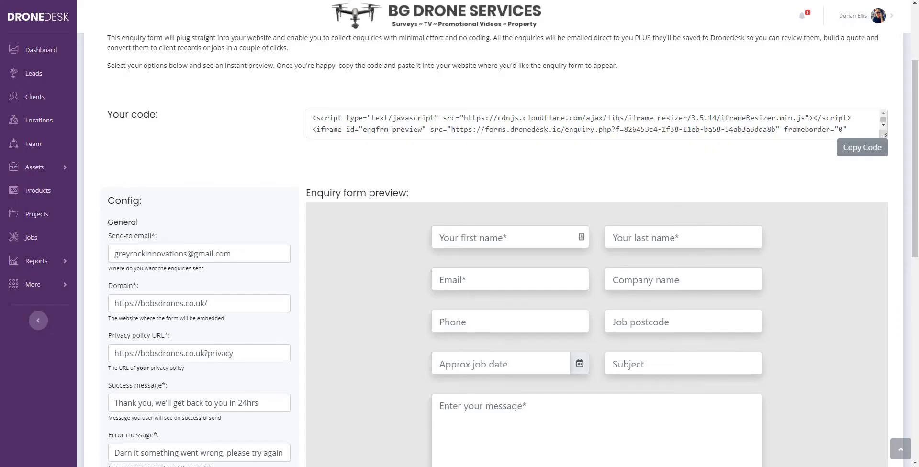
{"action": "left_click", "coordinate": [28, 72]}
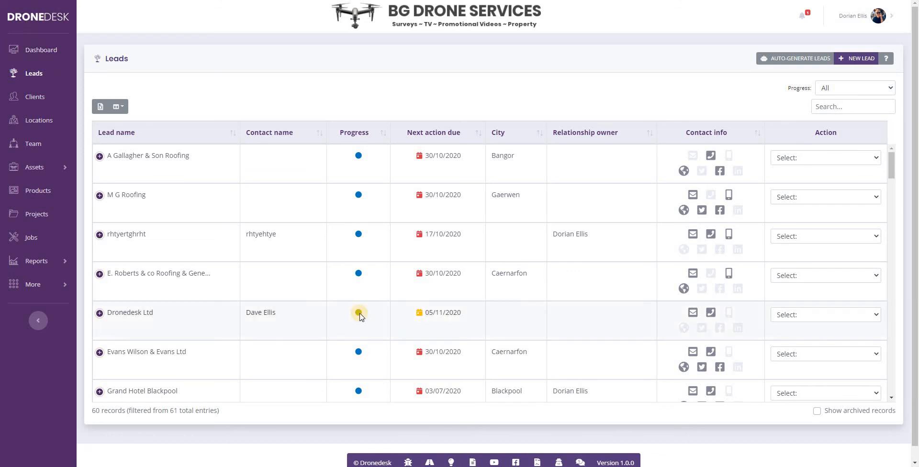
- Expand the Dronedesk Ltd lead and review its notes, type, industry and channel
{"action": "mouse_move", "coordinate": [360, 317]}
{"action": "left_click", "coordinate": [99, 313]}
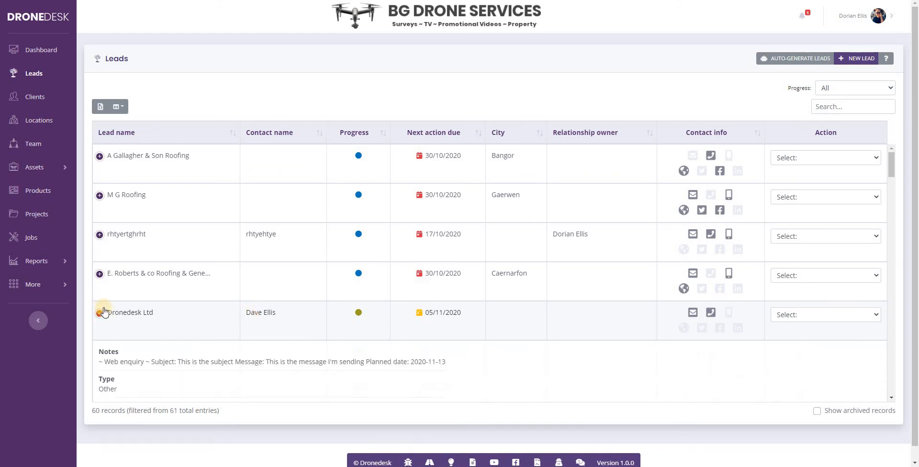
{"action": "scroll", "coordinate": [102, 312], "scroll_direction": "down", "scroll_amount": 4}
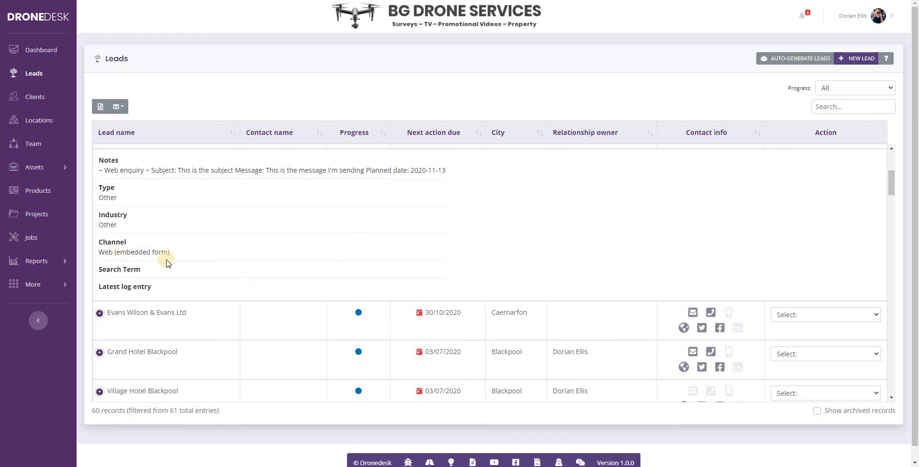
{"action": "scroll", "coordinate": [219, 264], "scroll_direction": "up", "scroll_amount": 4}
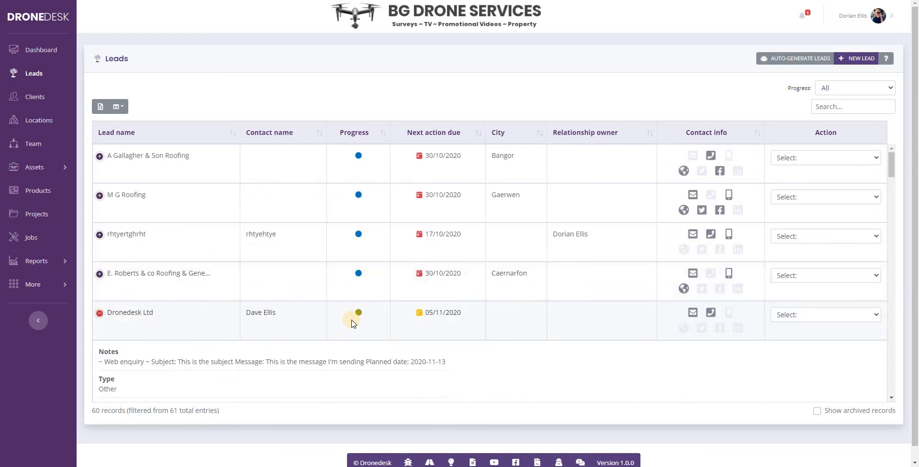
- Check the actions available for the Dronedesk Ltd lead and collapse its details
{"action": "scroll", "coordinate": [363, 291], "scroll_direction": "down", "scroll_amount": 1}
{"action": "left_click", "coordinate": [830, 266]}
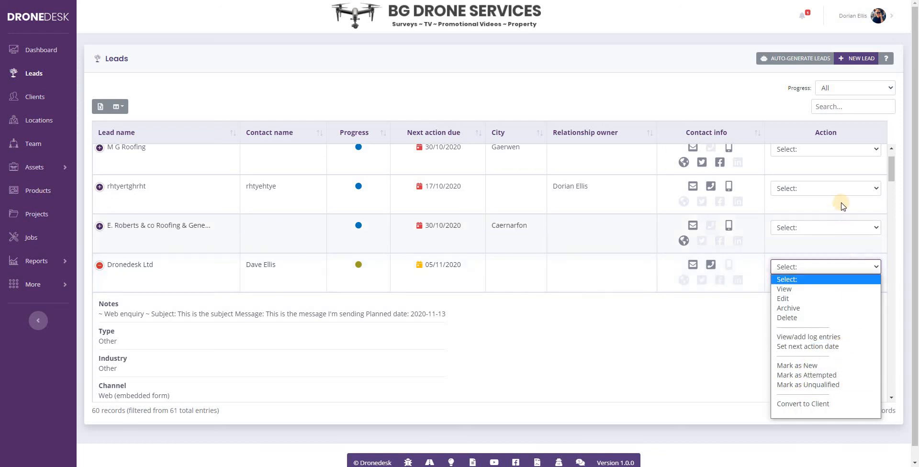
{"action": "left_click", "coordinate": [741, 103]}
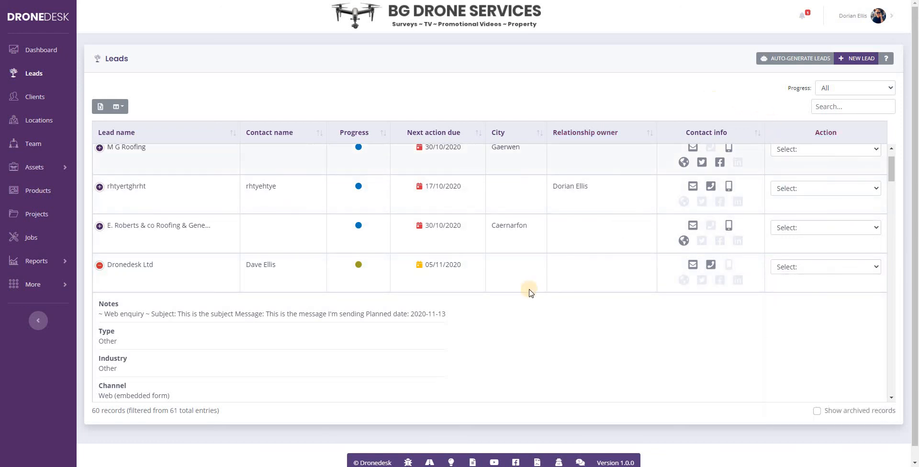
{"action": "left_click", "coordinate": [487, 334]}
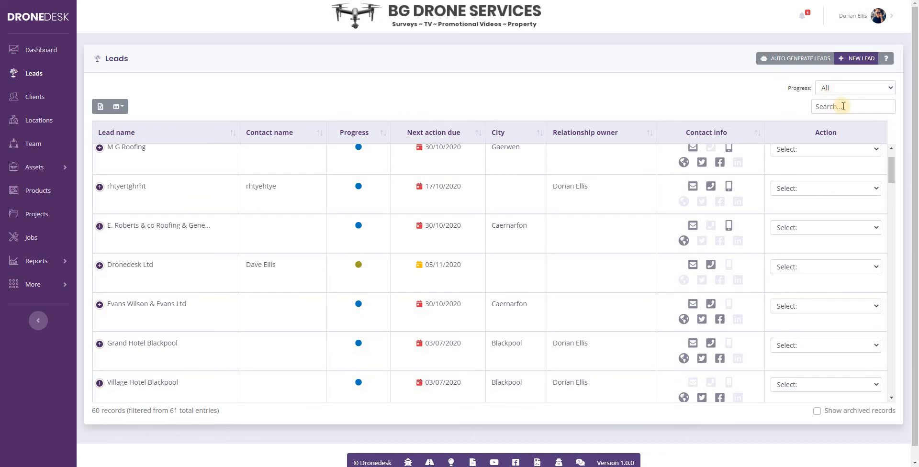
- Search the leads for "web en"
{"action": "left_click", "coordinate": [882, 104]}
{"action": "type", "text": "web en"}
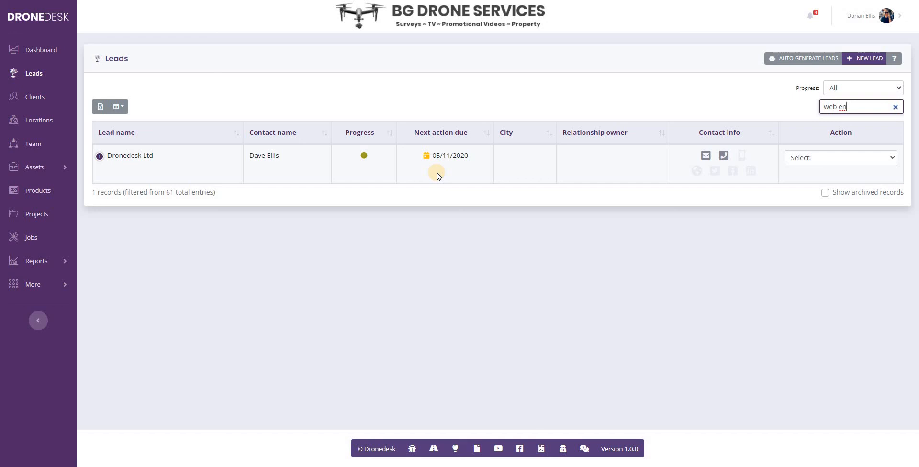
- Open the account's enquiry form settings at the form style options
{"action": "left_click", "coordinate": [856, 19]}
{"action": "left_click", "coordinate": [843, 131]}
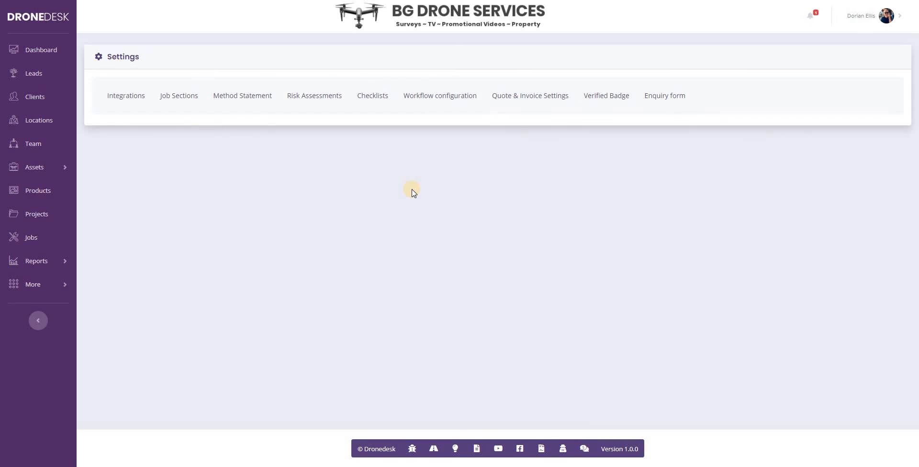
{"action": "left_click", "coordinate": [661, 104]}
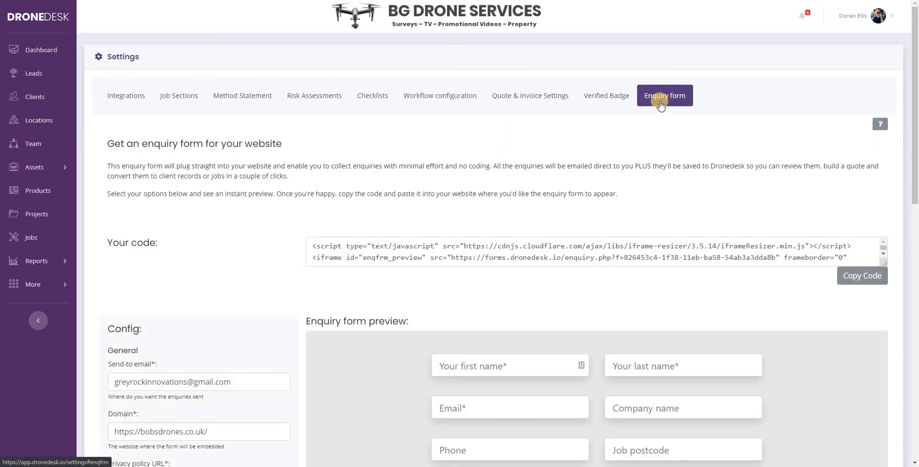
{"action": "scroll", "coordinate": [227, 223], "scroll_direction": "down", "scroll_amount": 8}
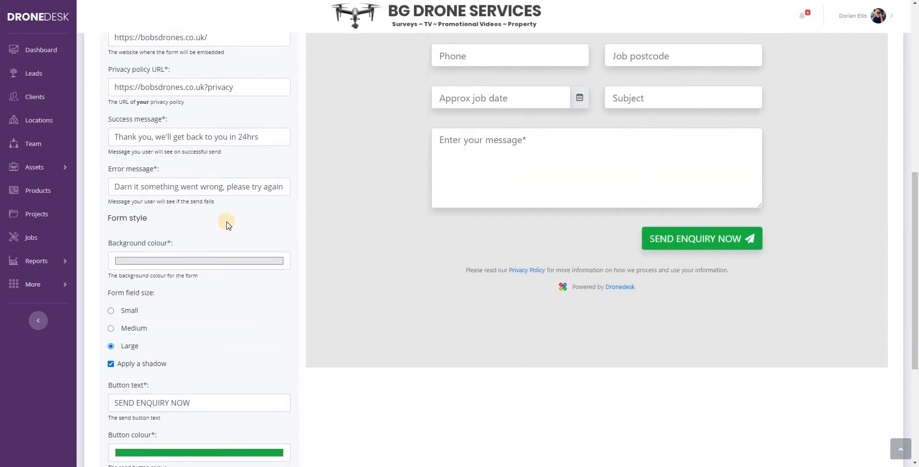
{"action": "left_click", "coordinate": [215, 225]}
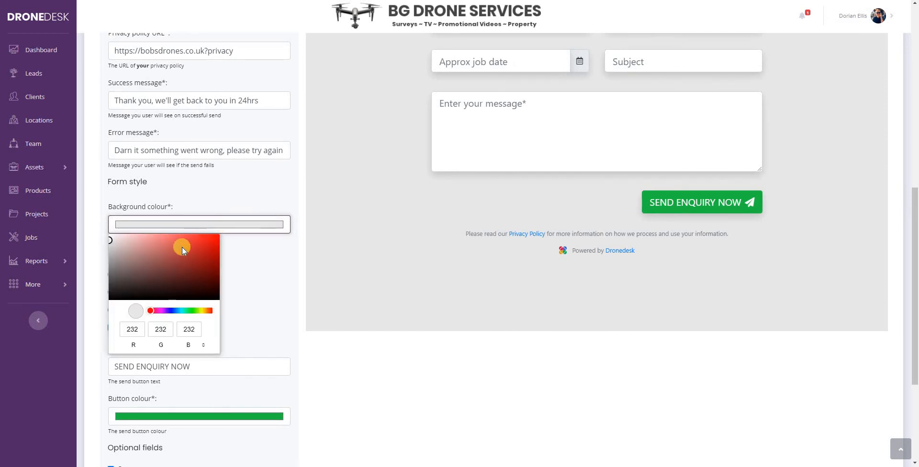
{"action": "left_click", "coordinate": [170, 311]}
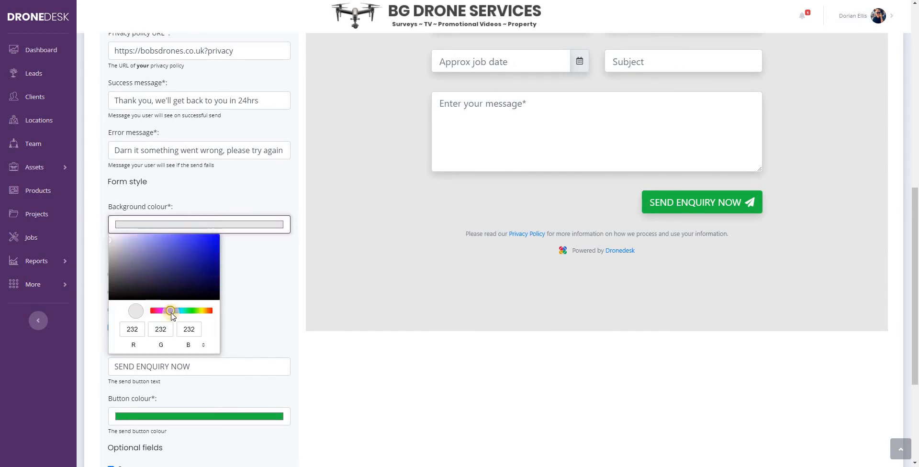
{"action": "left_click", "coordinate": [250, 282]}
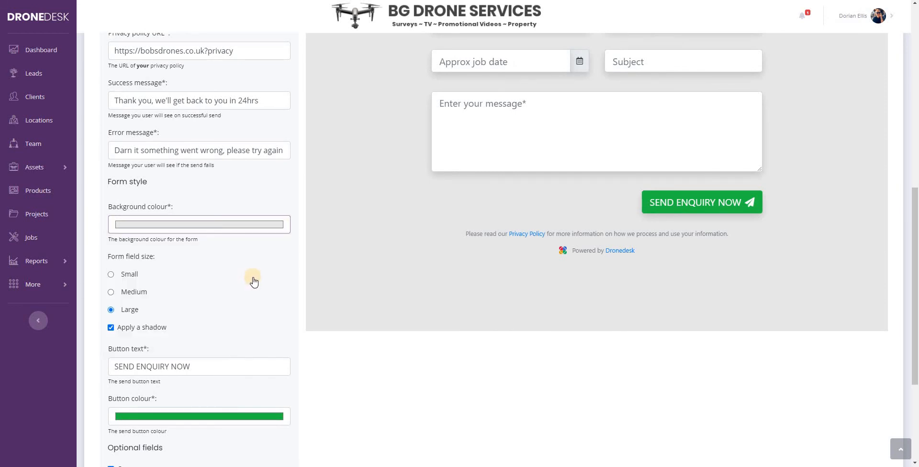
- Set the enquiry form's background colour to purple, RGB 115, 86, 184
{"action": "left_click", "coordinate": [215, 229]}
{"action": "left_click", "coordinate": [164, 310]}
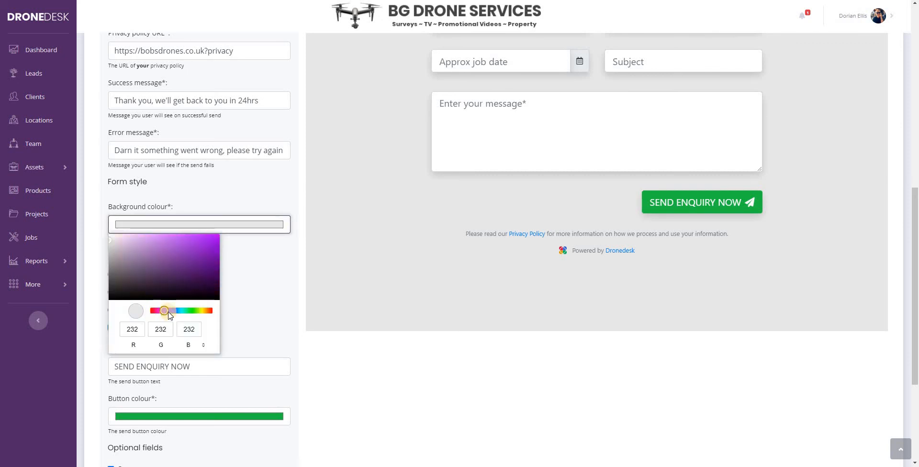
{"action": "left_click", "coordinate": [168, 252]}
{"action": "left_click", "coordinate": [265, 301]}
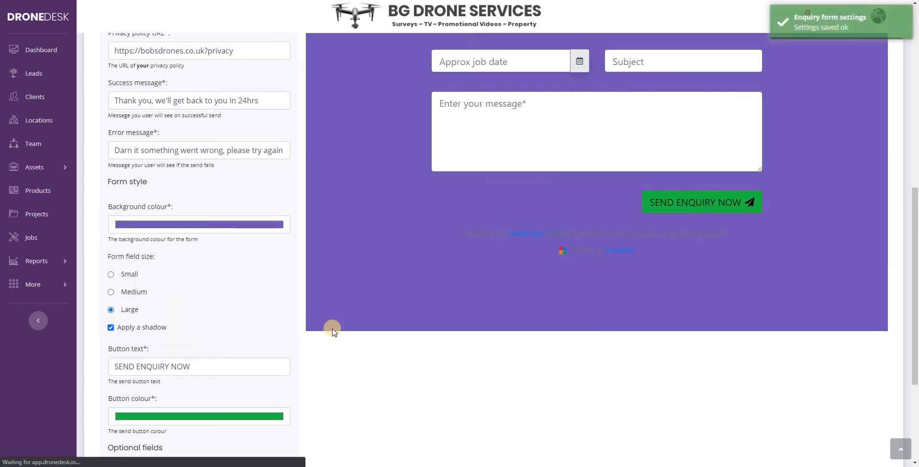
- Change the enquiry form's background colour to white and check it in the form preview
{"action": "scroll", "coordinate": [328, 323], "scroll_direction": "up", "scroll_amount": 1}
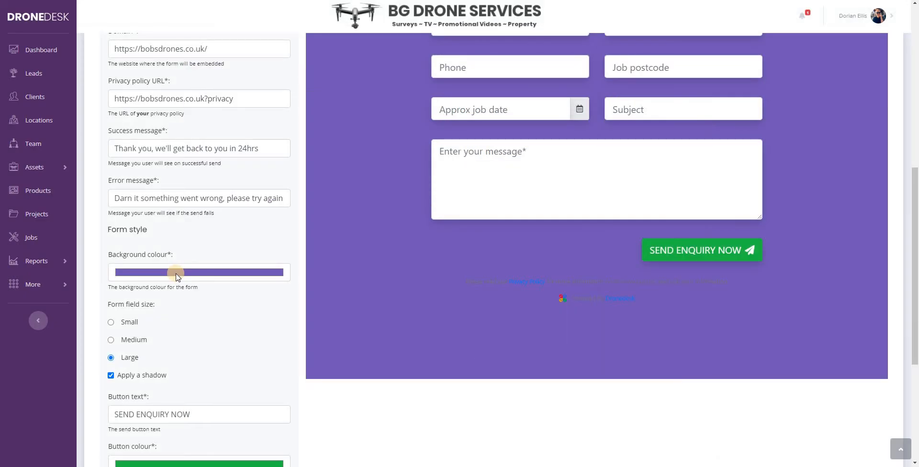
{"action": "left_click", "coordinate": [177, 276]}
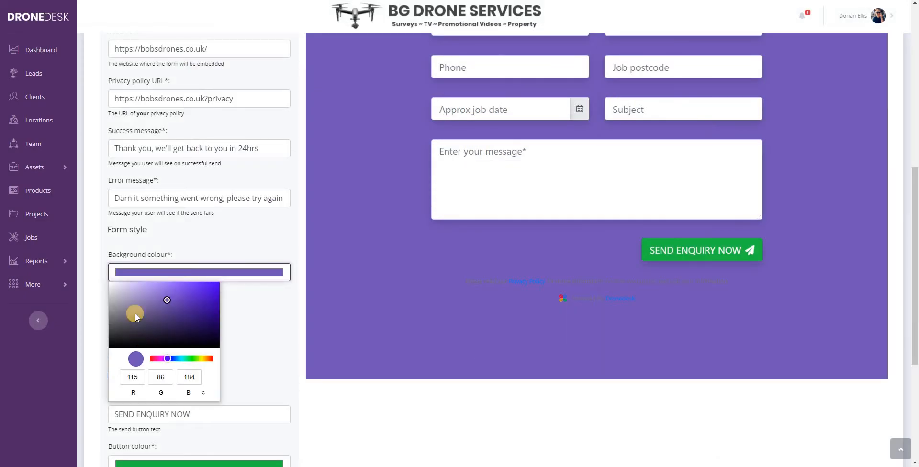
{"action": "left_click_drag", "start_coordinate": [134, 312], "coordinate": [105, 277]}
{"action": "left_click", "coordinate": [237, 241]}
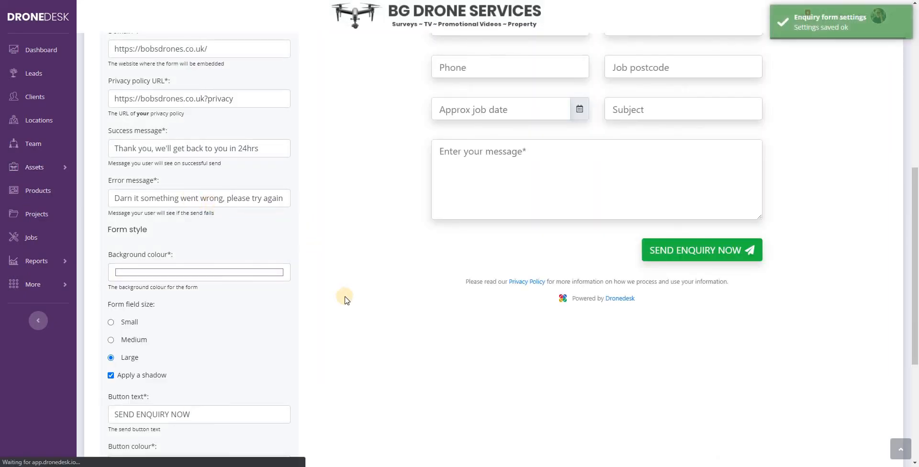
{"action": "scroll", "coordinate": [412, 278], "scroll_direction": "up", "scroll_amount": 6}
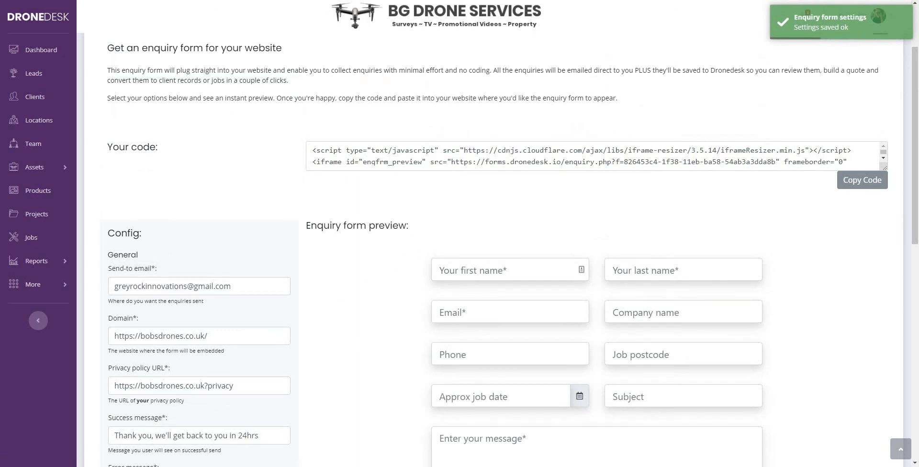